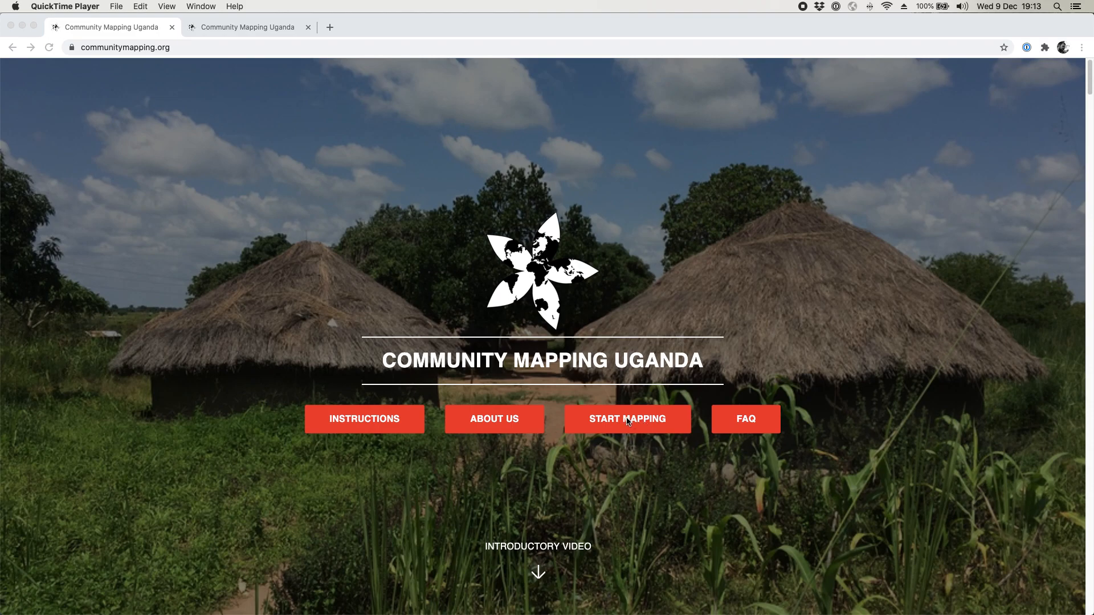
Step: Start mapping the suggested square from the map comparison page and log in to OpenStreetMap with the saved username and password
{"action": "left_click", "coordinate": [239, 30]}
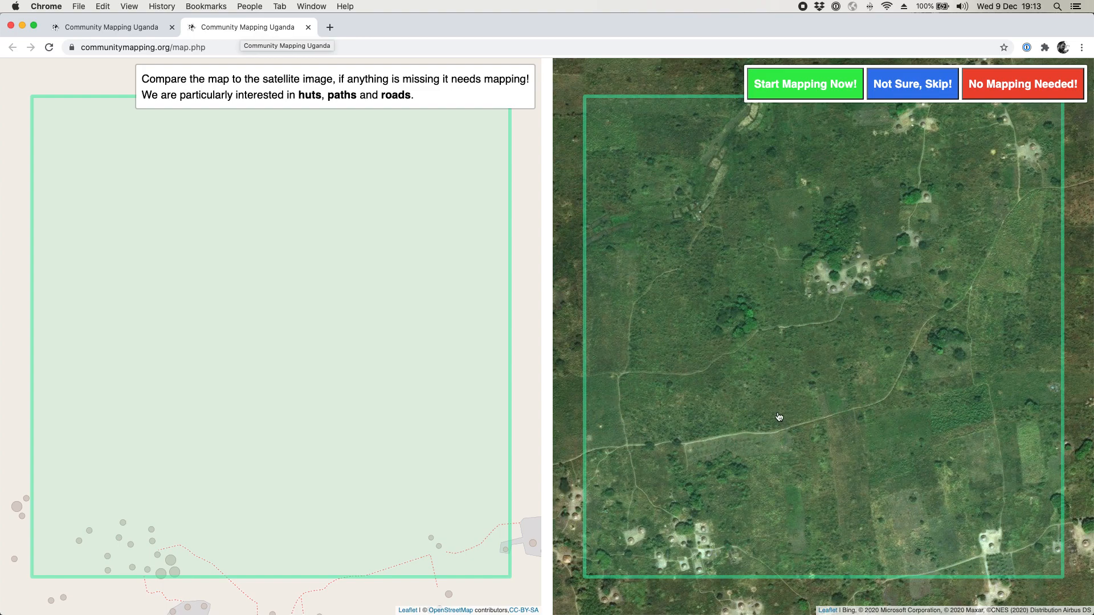
{"action": "left_click", "coordinate": [803, 85]}
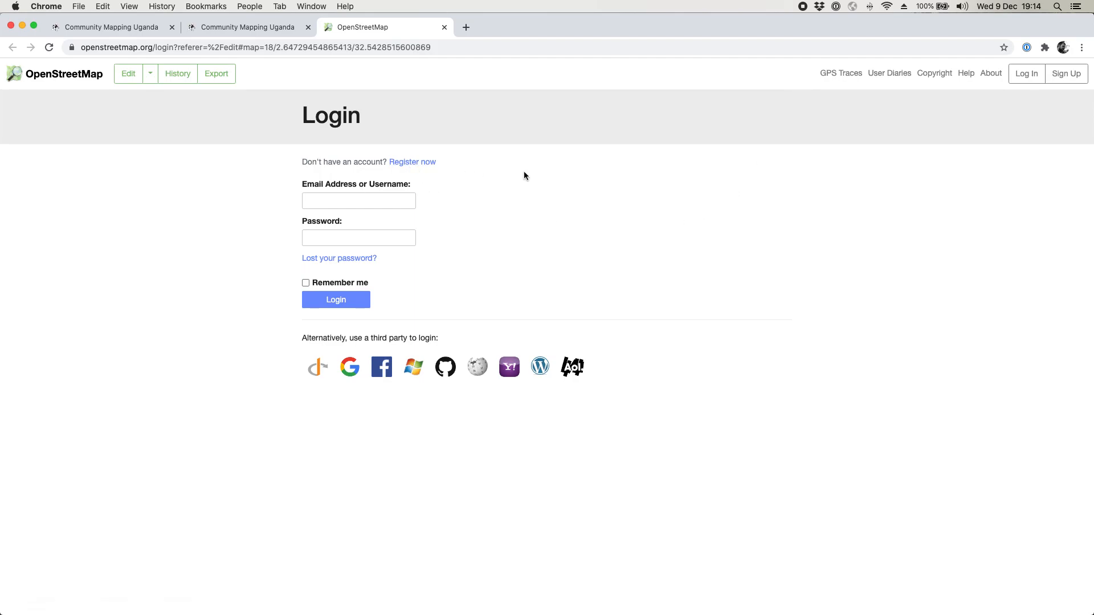
{"action": "left_click", "coordinate": [392, 202]}
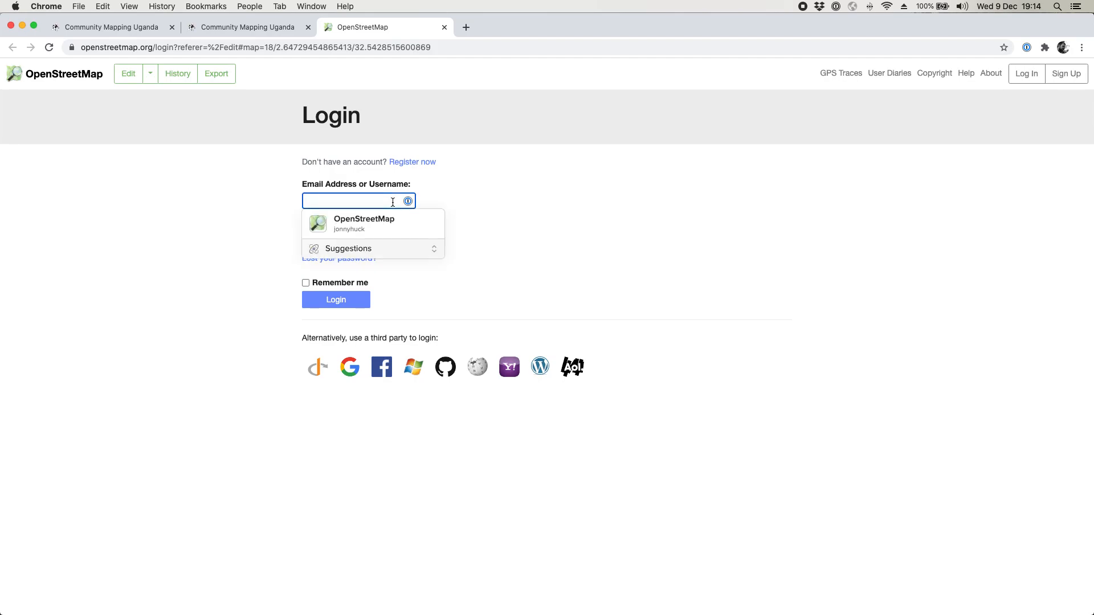
{"action": "left_click", "coordinate": [365, 224]}
{"action": "left_click", "coordinate": [353, 302]}
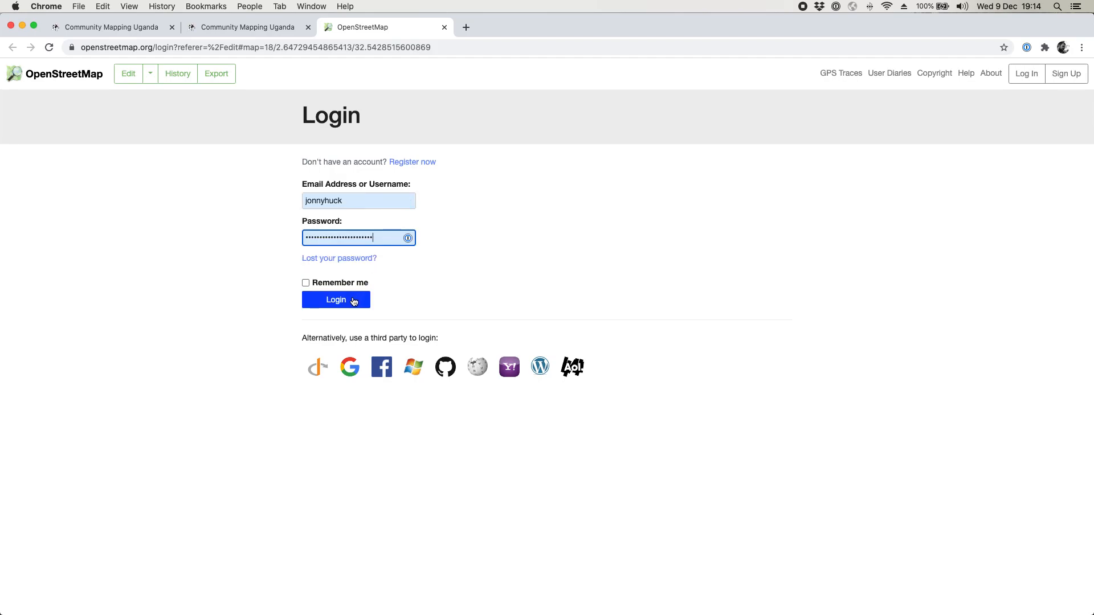
{"action": "left_click", "coordinate": [353, 301]}
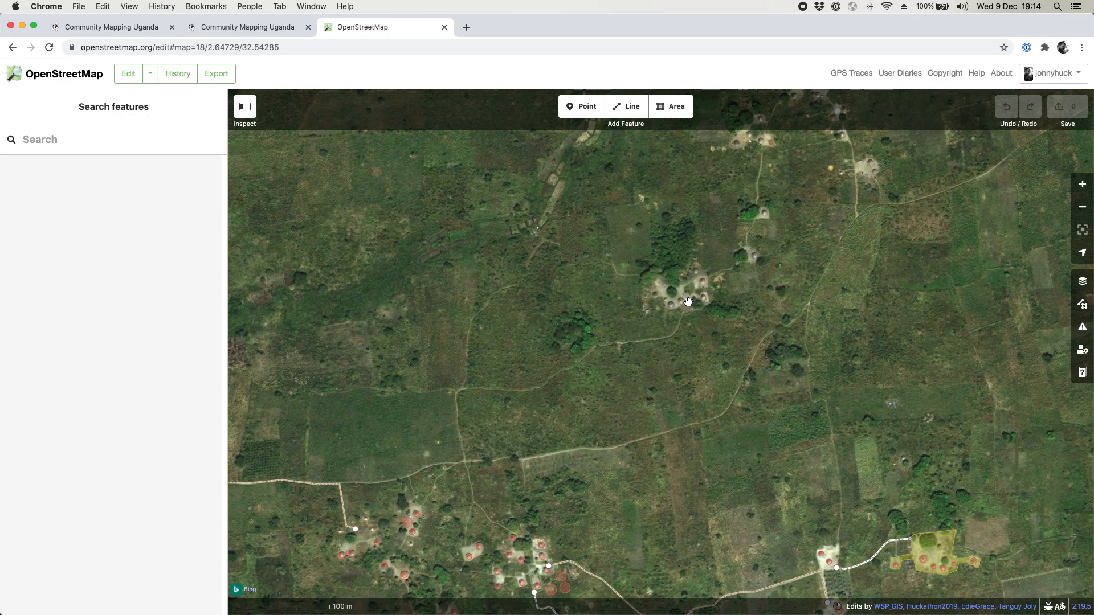
Step: Draw a three-point area over the hut just southeast of the compound's central tree and circularise it
{"action": "scroll", "coordinate": [688, 302], "scroll_direction": "up", "scroll_amount": 5}
{"action": "scroll", "coordinate": [688, 294], "scroll_direction": "up", "scroll_amount": 5}
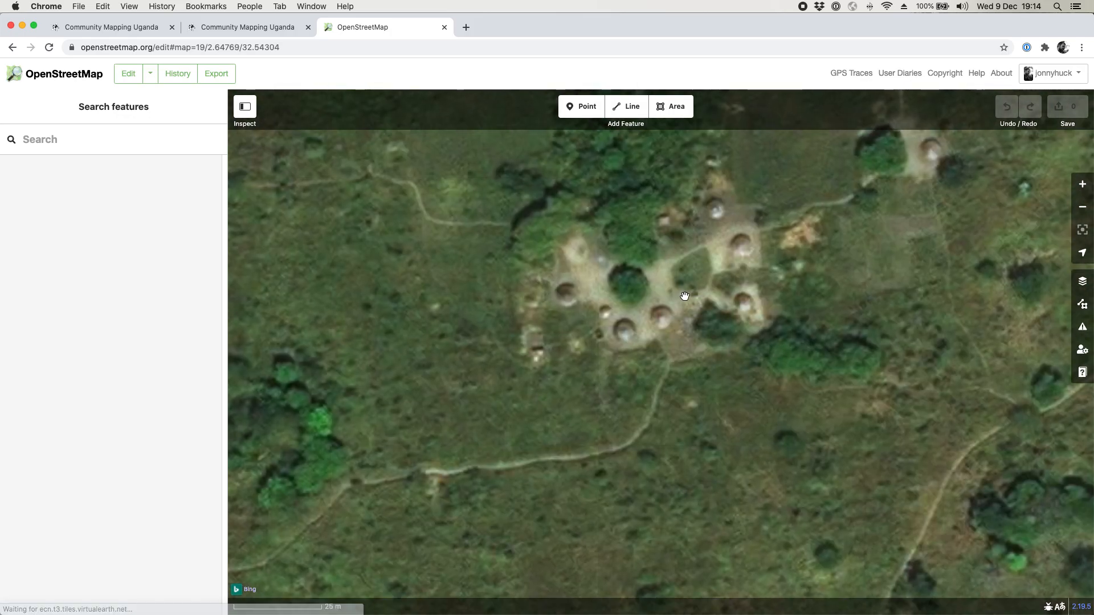
{"action": "scroll", "coordinate": [686, 297], "scroll_direction": "up", "scroll_amount": 1}
{"action": "left_click_drag", "start_coordinate": [696, 320], "coordinate": [715, 303]}
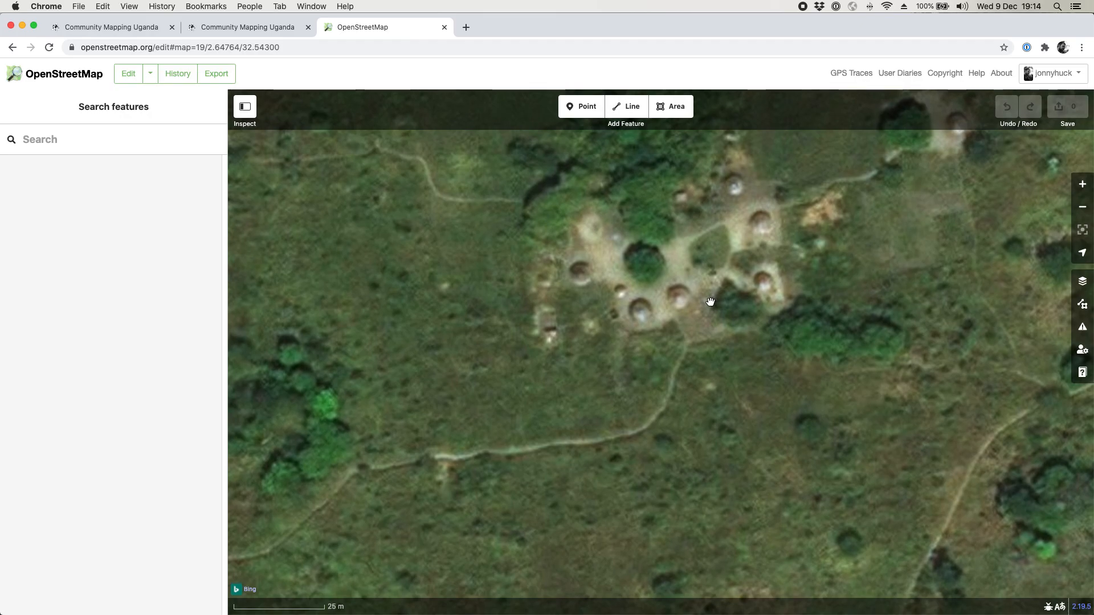
{"action": "left_click", "coordinate": [675, 113]}
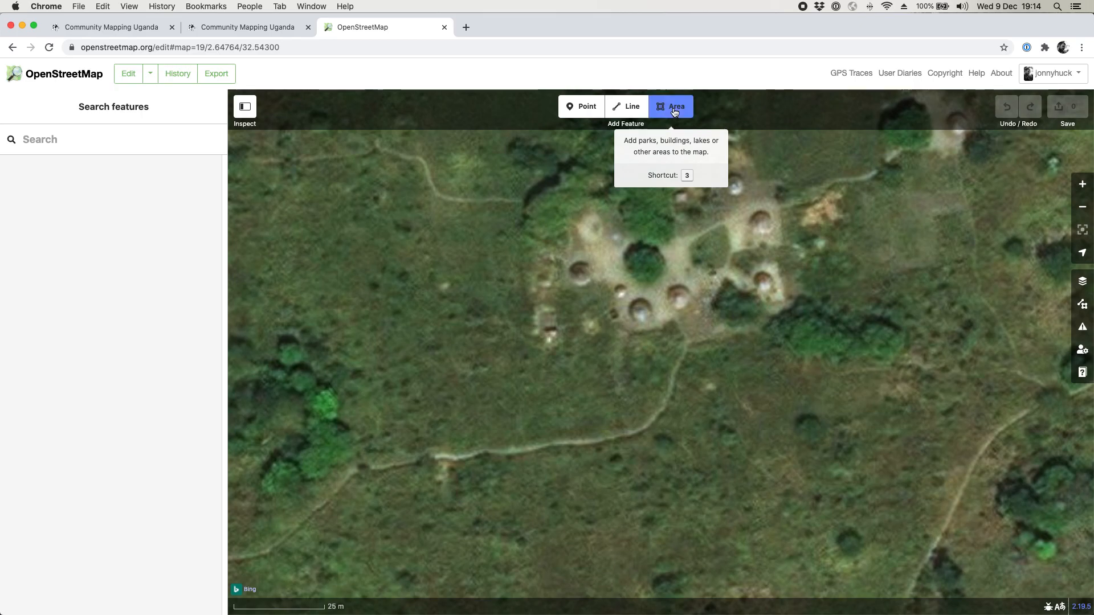
{"action": "left_click", "coordinate": [670, 306]}
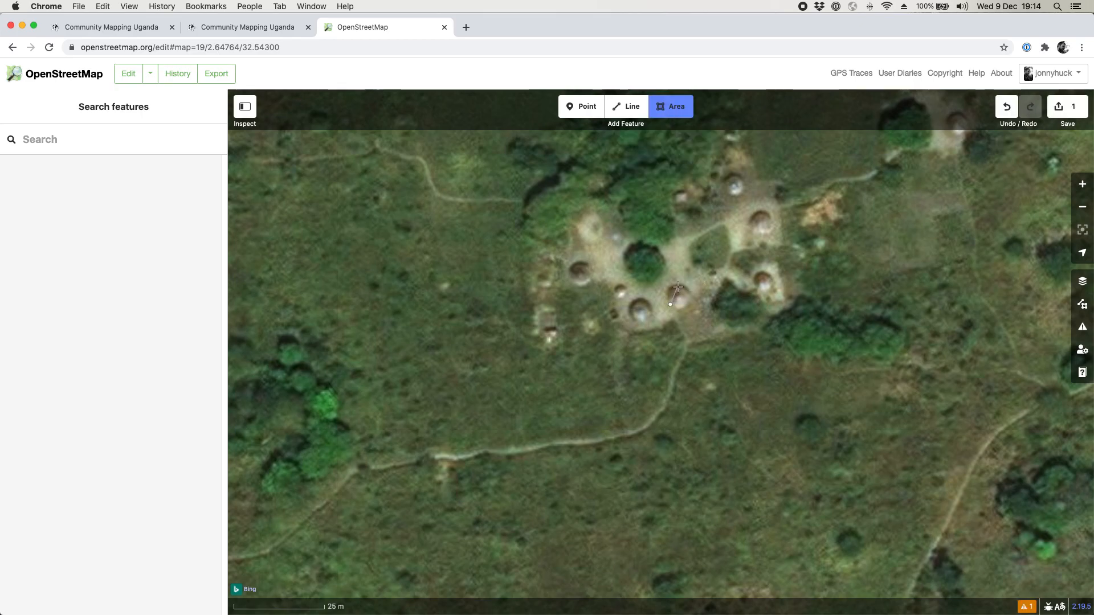
{"action": "left_click", "coordinate": [677, 287]}
{"action": "double_click", "coordinate": [687, 304]}
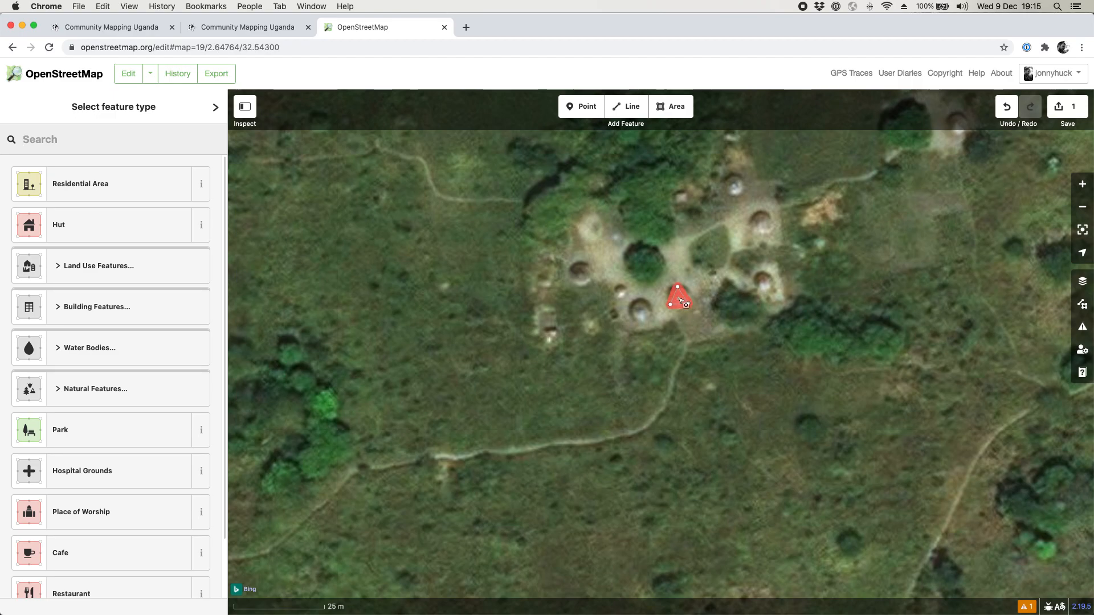
{"action": "right_click", "coordinate": [682, 301]}
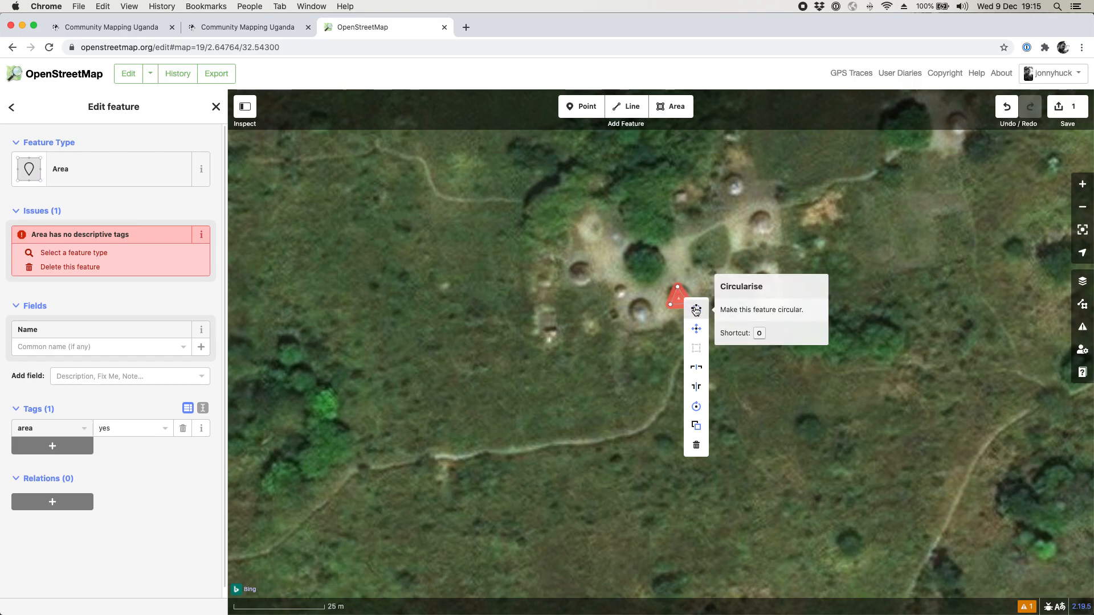
{"action": "left_click", "coordinate": [695, 311]}
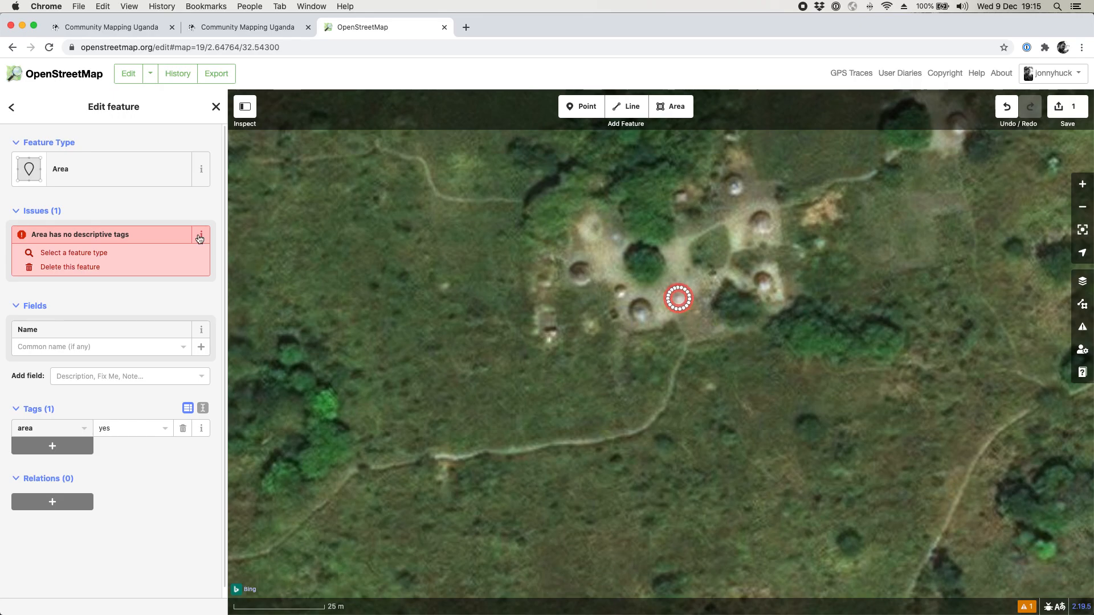
Step: Search the feature types for "hut" and set the circular area's type to Hut
{"action": "left_click", "coordinate": [74, 171]}
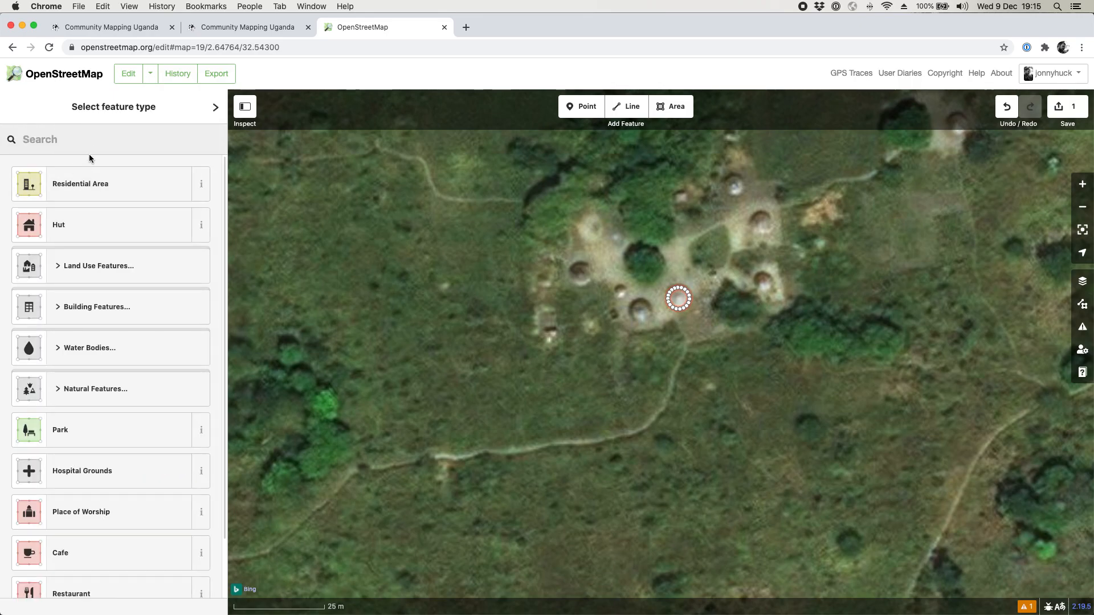
{"action": "type", "text": "hut"}
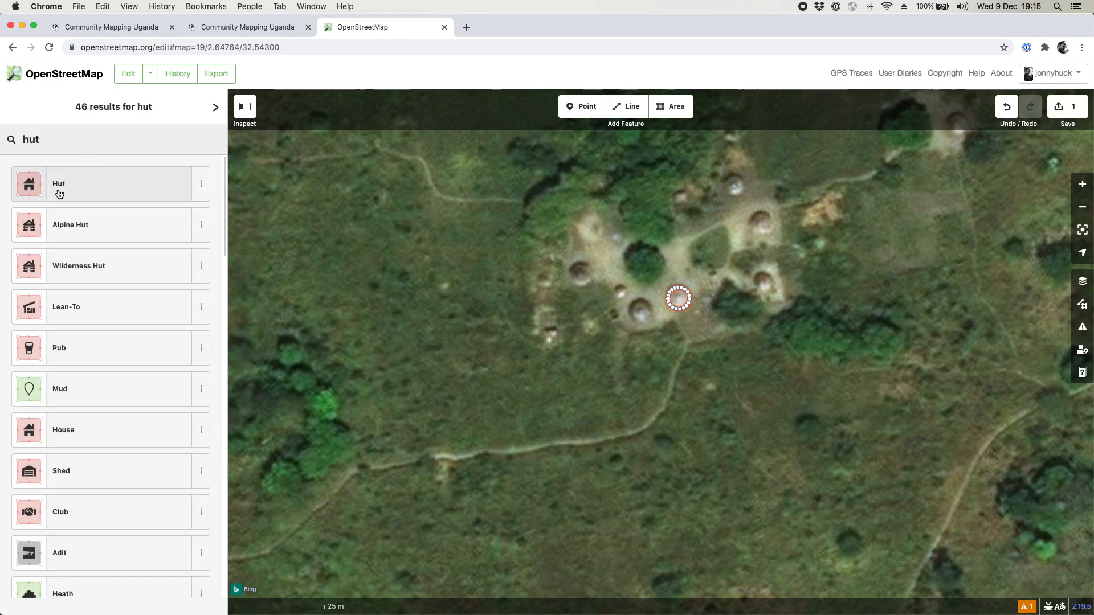
{"action": "left_click", "coordinate": [77, 192]}
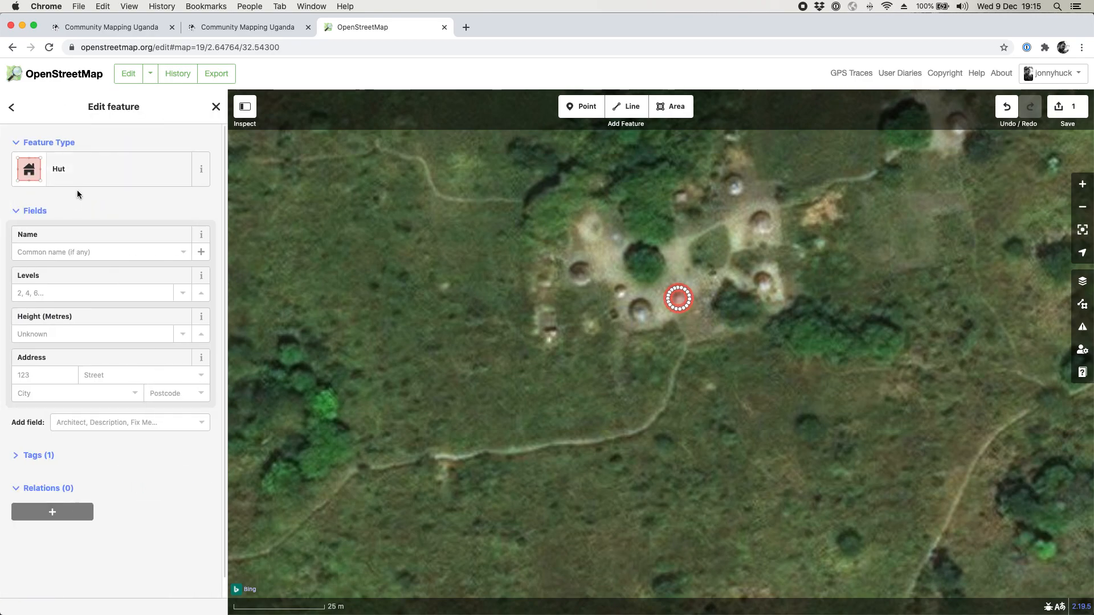
{"action": "left_click", "coordinate": [219, 104]}
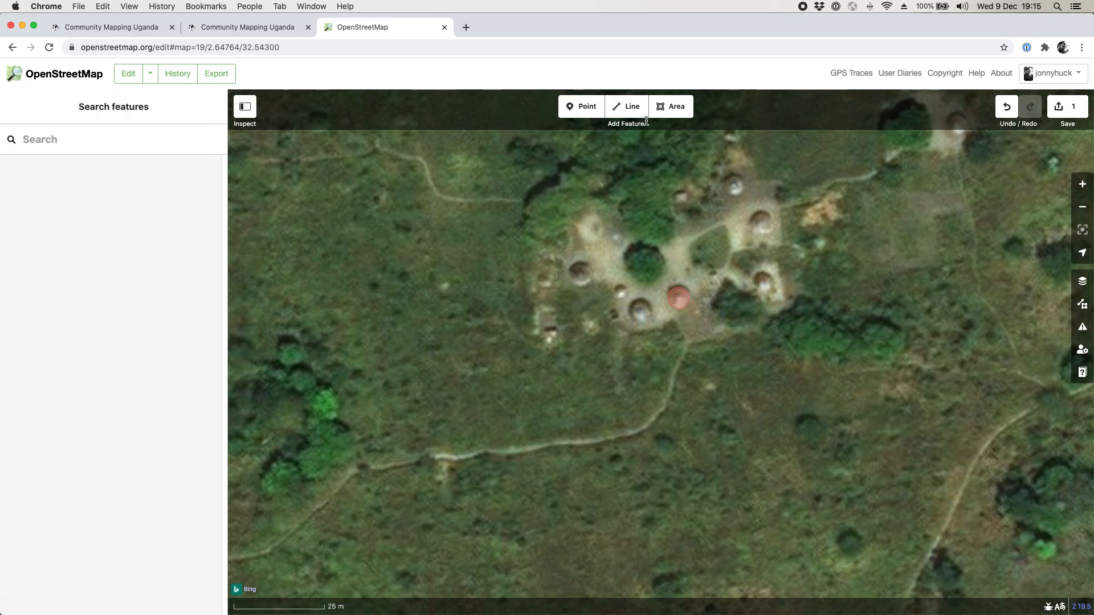
Step: Draw a three-point area over the unmapped hut immediately southwest of the mapped hut
{"action": "left_click", "coordinate": [671, 106]}
{"action": "left_click", "coordinate": [640, 300]}
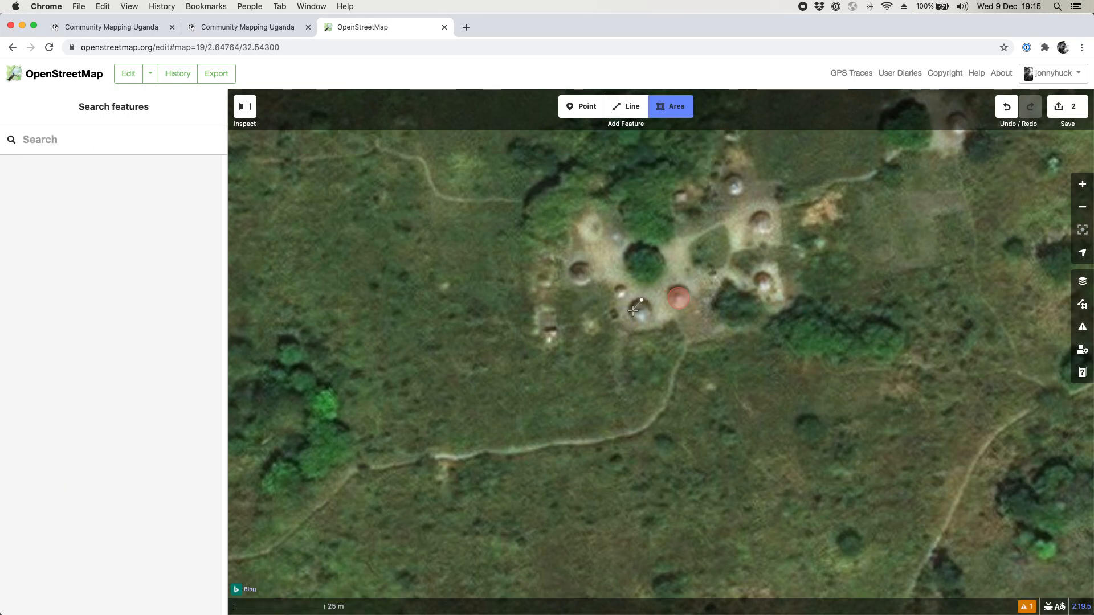
{"action": "left_click", "coordinate": [633, 315]}
{"action": "double_click", "coordinate": [650, 315]}
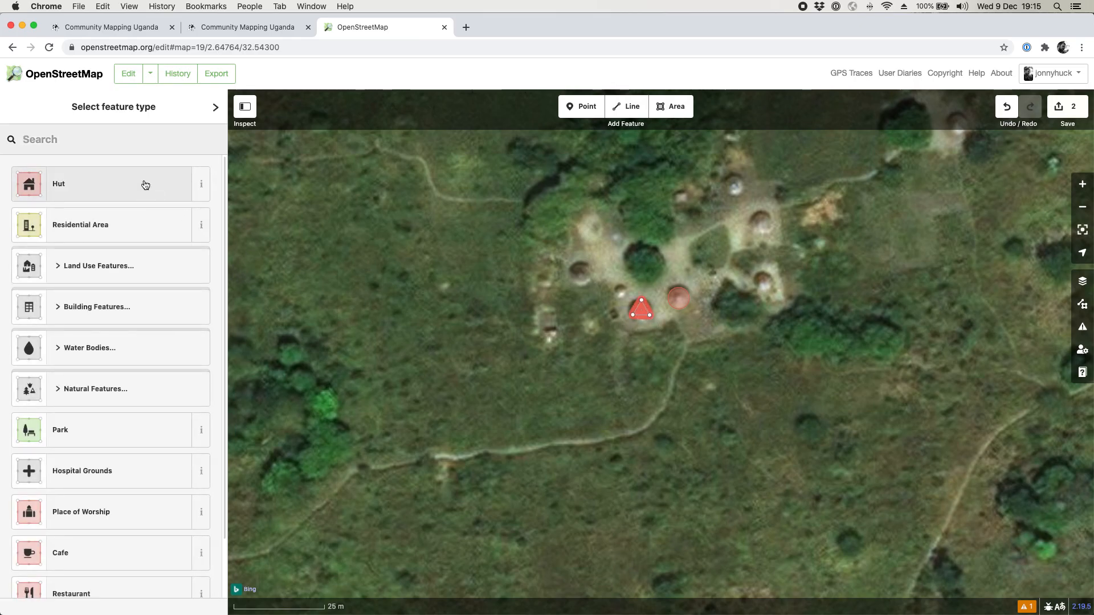
Step: Set the new triangular area's feature type to Hut and circularise it
{"action": "left_click", "coordinate": [119, 184]}
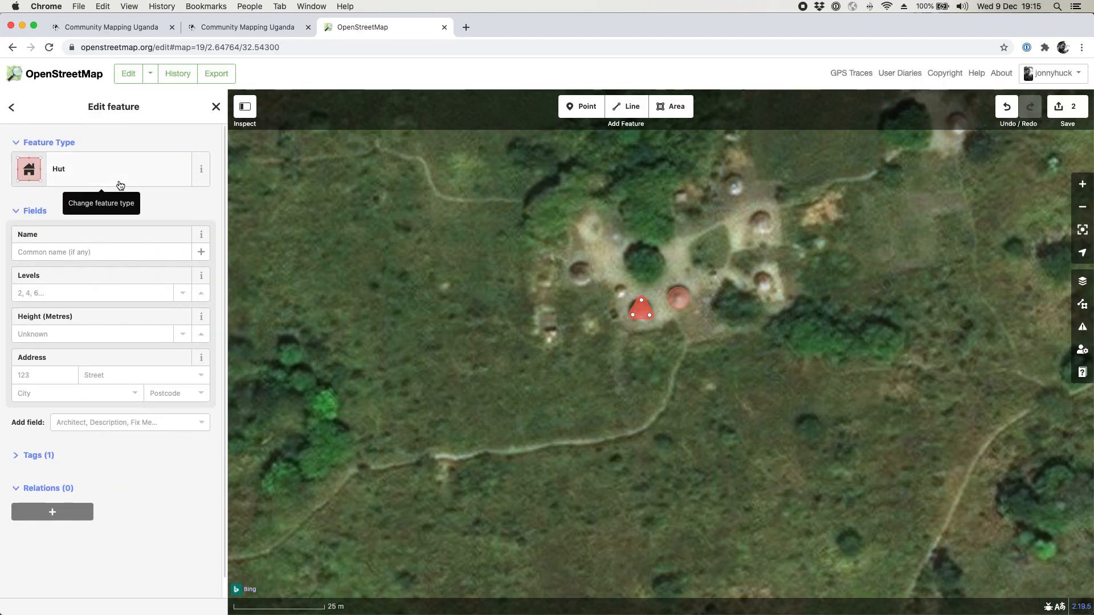
{"action": "right_click", "coordinate": [639, 312]}
{"action": "left_click", "coordinate": [653, 318]}
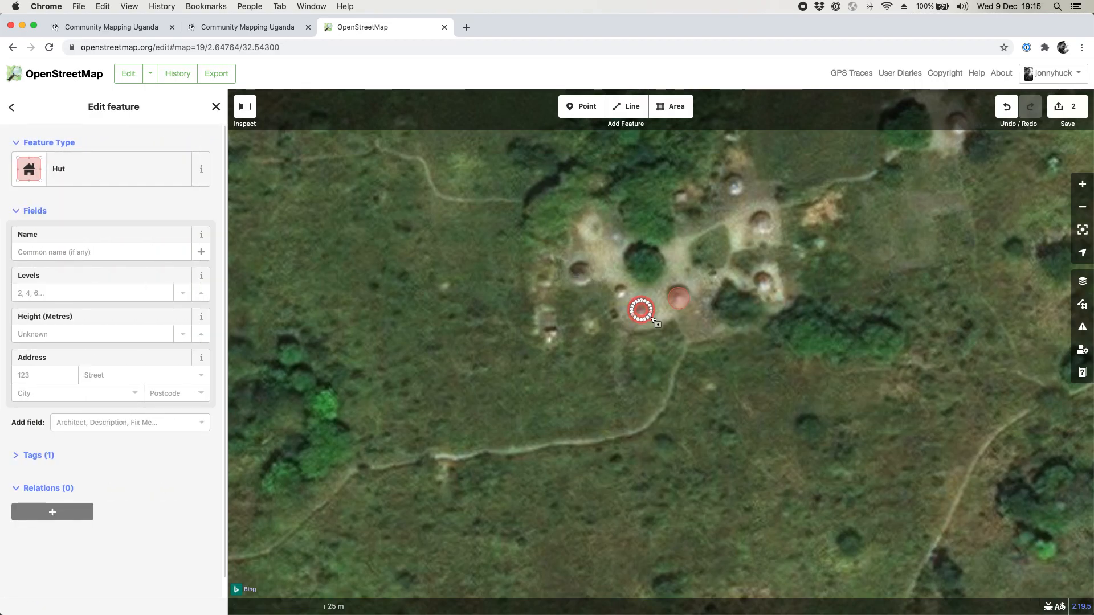
{"action": "left_click", "coordinate": [676, 260]}
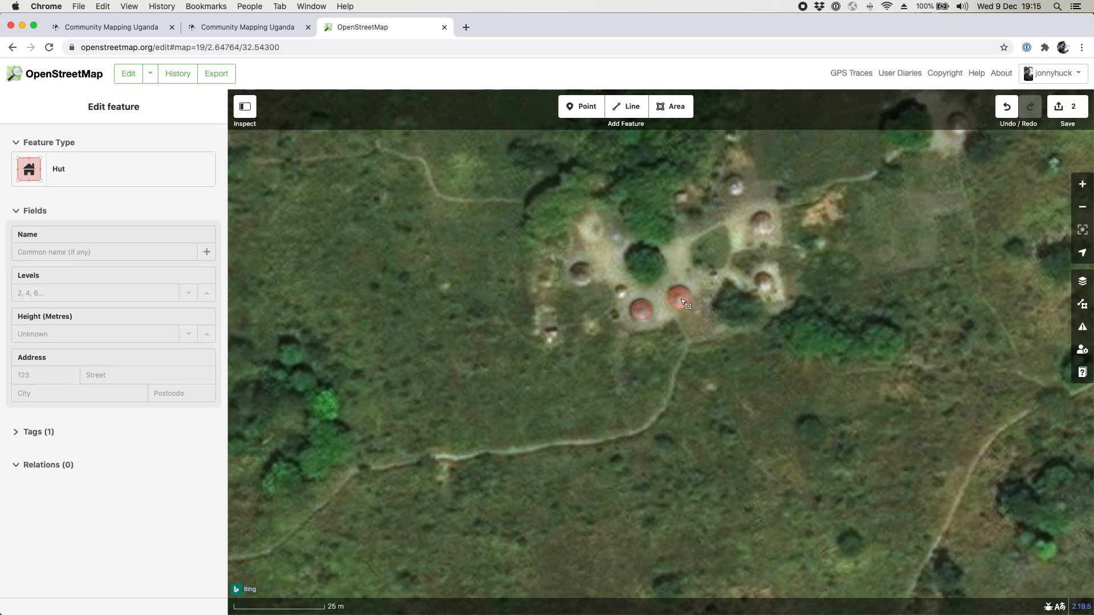
Step: Copy the first mapped hut and paste copies over the large northeastern hut and the hut west of the central tree
{"action": "left_click", "coordinate": [683, 303]}
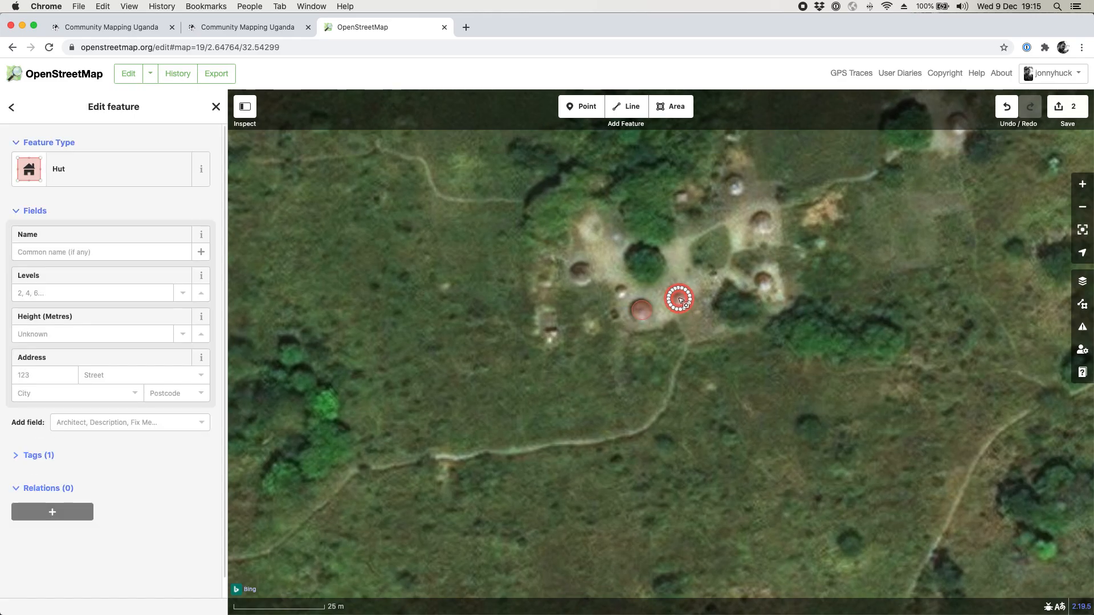
{"action": "key", "text": "super+c"}
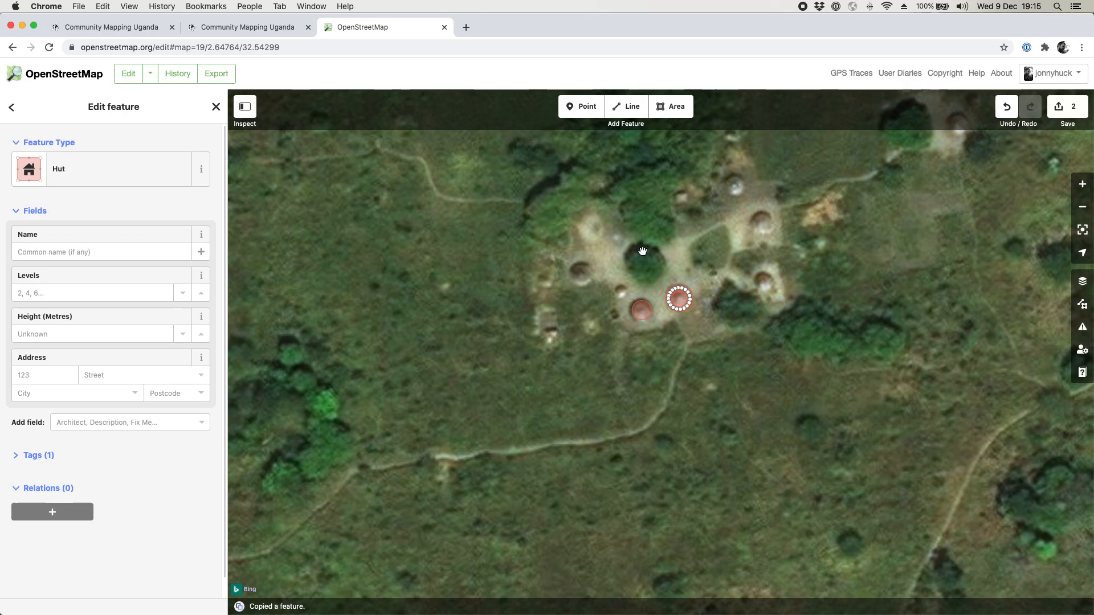
{"action": "key", "text": "super+v"}
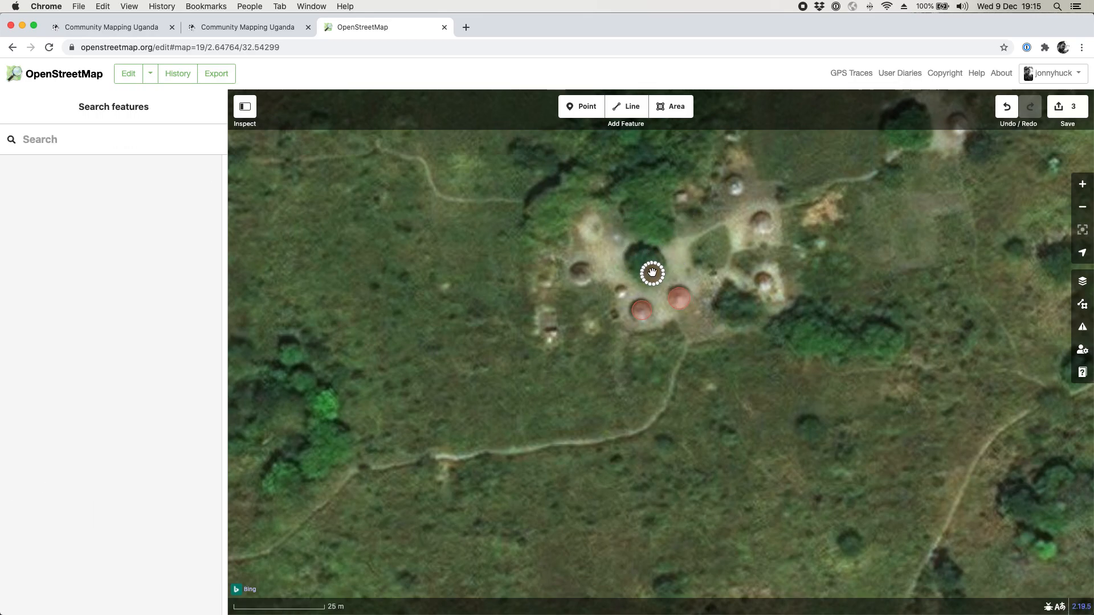
{"action": "left_click", "coordinate": [761, 222]}
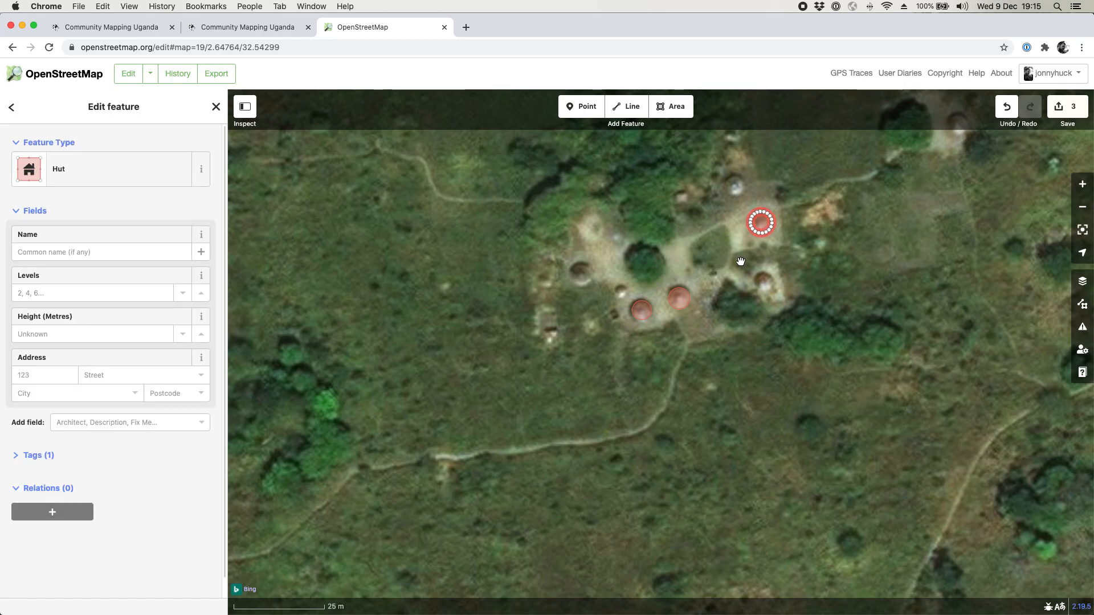
{"action": "key", "text": "super+v"}
{"action": "left_click", "coordinate": [582, 276]}
{"action": "left_click", "coordinate": [630, 265]}
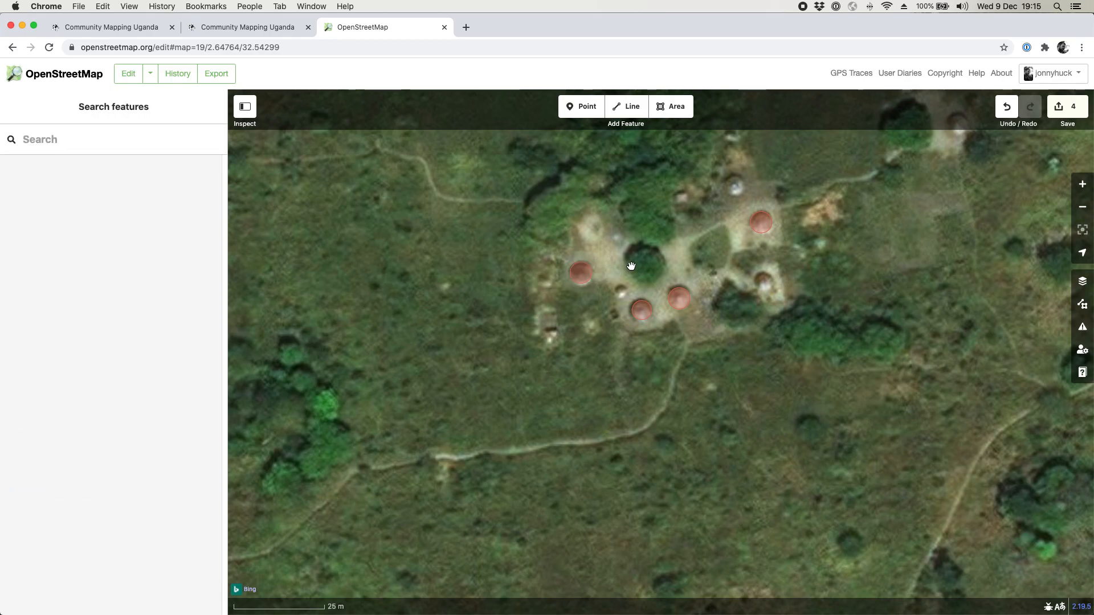
Step: Trace the path from just below the first mapped hut southwest to about midway along its westward stretch, and set the line's type to Foot Path
{"action": "left_click_drag", "start_coordinate": [708, 371], "coordinate": [775, 279]}
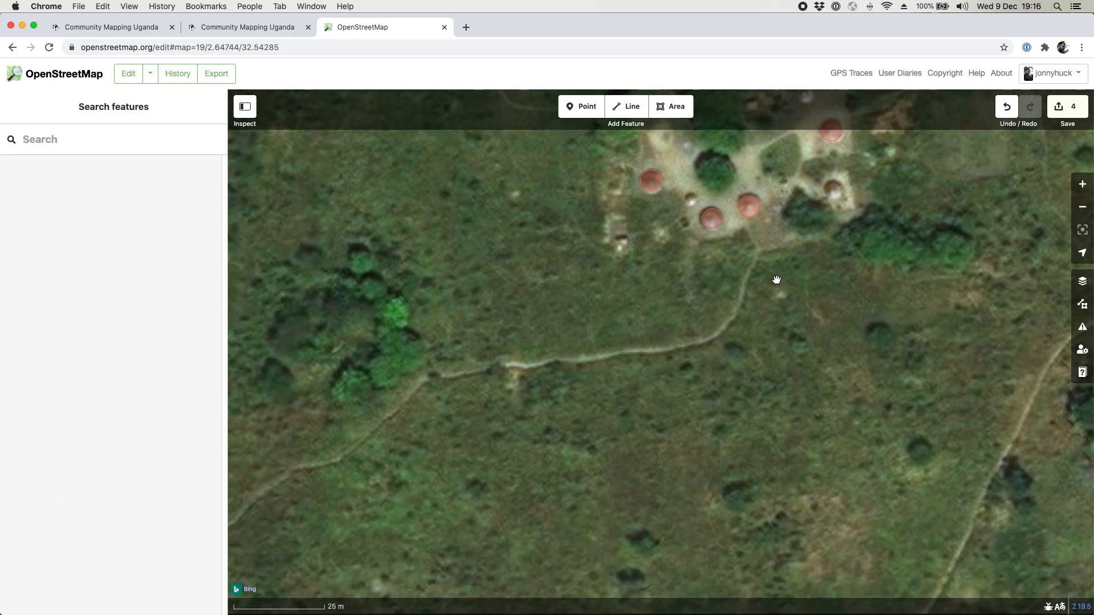
{"action": "left_click_drag", "start_coordinate": [544, 364], "coordinate": [576, 374]}
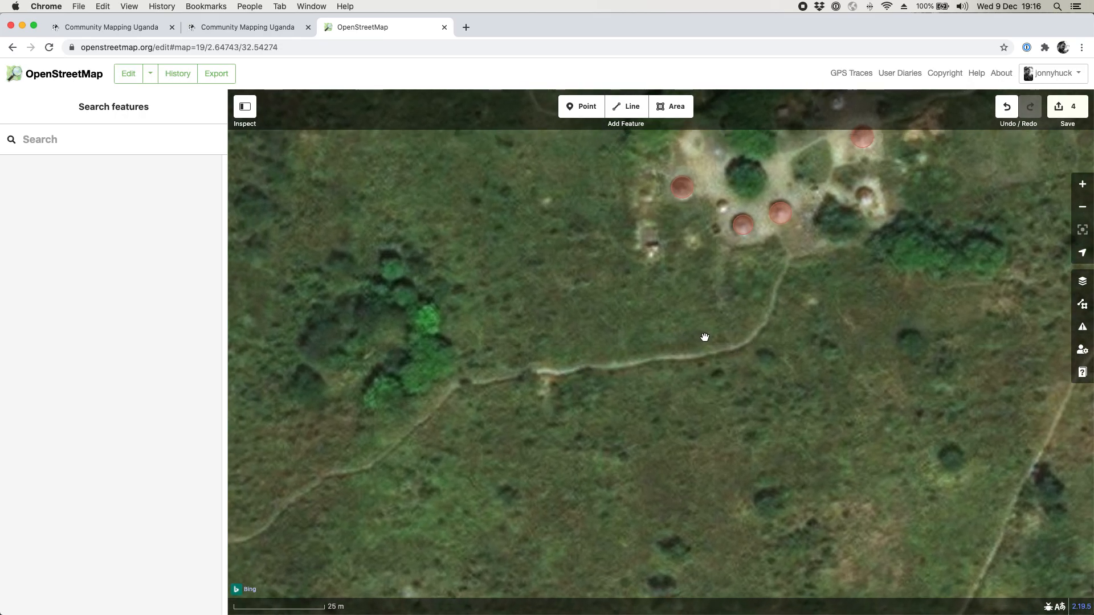
{"action": "left_click", "coordinate": [632, 110]}
{"action": "left_click", "coordinate": [778, 234]}
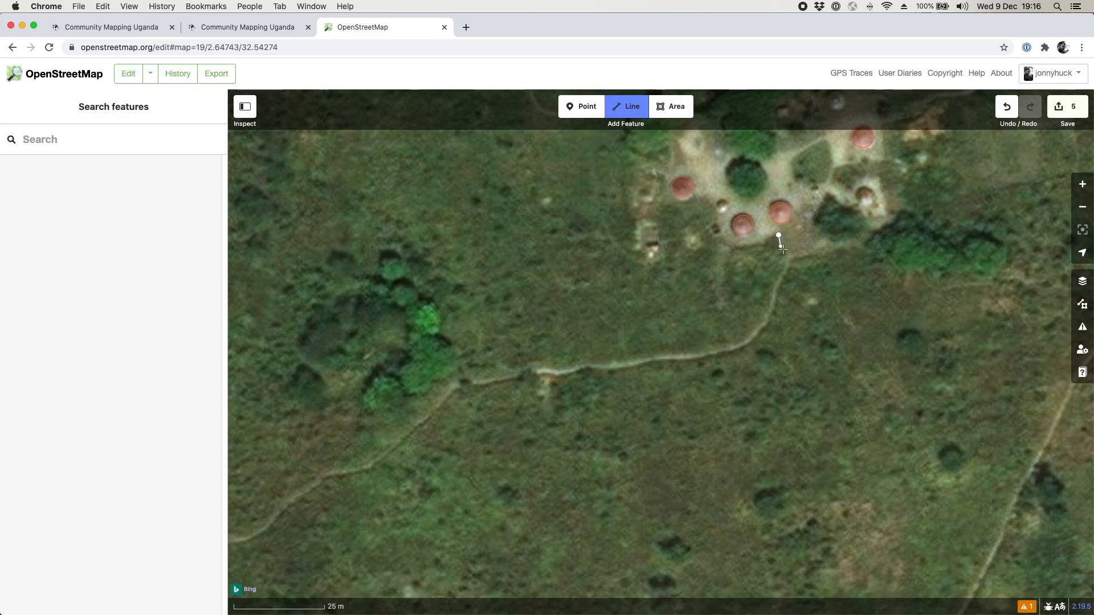
{"action": "left_click", "coordinate": [790, 257]}
{"action": "left_click", "coordinate": [781, 279]}
{"action": "left_click", "coordinate": [773, 291]}
{"action": "left_click", "coordinate": [770, 308]}
{"action": "left_click", "coordinate": [765, 322]}
{"action": "left_click", "coordinate": [755, 334]}
{"action": "left_click", "coordinate": [744, 343]}
{"action": "left_click", "coordinate": [729, 350]}
{"action": "left_click", "coordinate": [706, 354]}
{"action": "left_click", "coordinate": [685, 357]}
{"action": "left_click", "coordinate": [663, 358]}
{"action": "left_click", "coordinate": [647, 361]}
{"action": "left_click", "coordinate": [603, 368]}
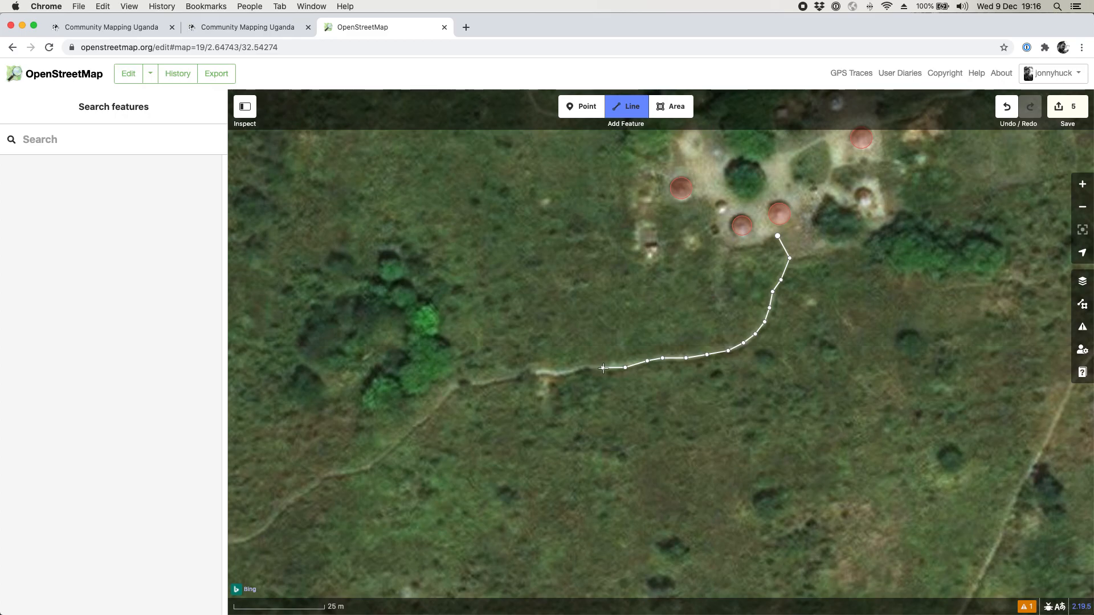
{"action": "left_click", "coordinate": [603, 368]}
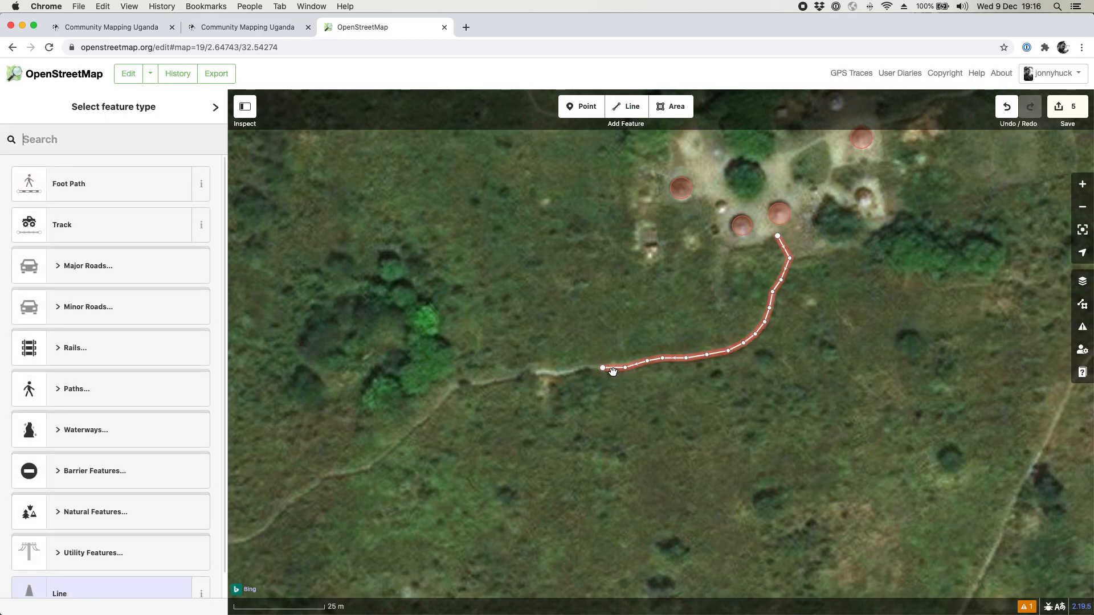
{"action": "left_click", "coordinate": [104, 183]}
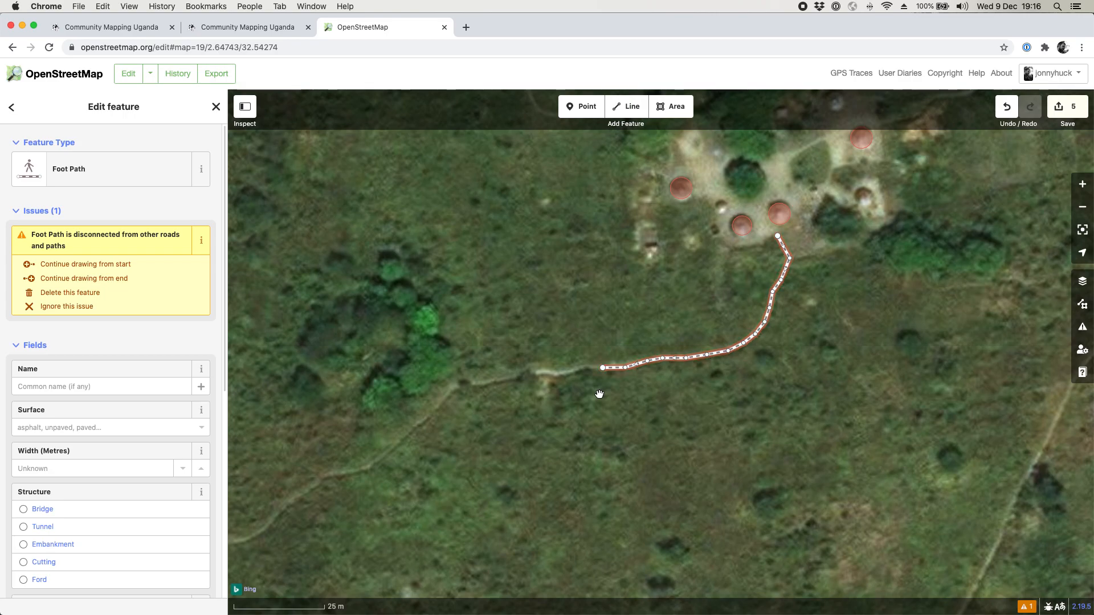
{"action": "left_click", "coordinate": [216, 107]}
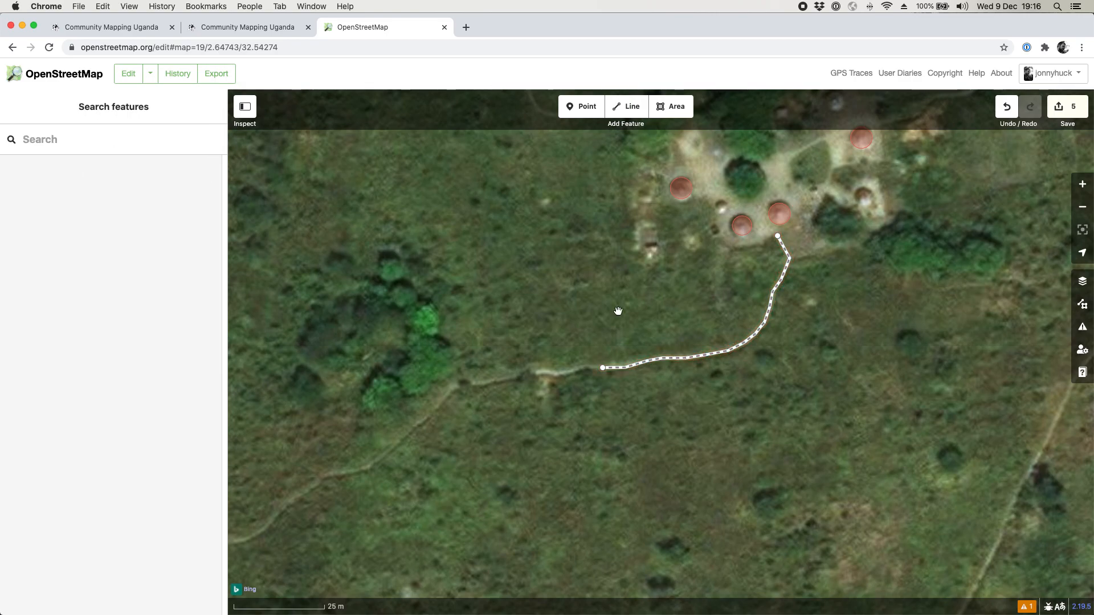
Step: Extend the path with a second line from the mapped foot path's western end to just south of the tree cluster, and set its type to Foot Path
{"action": "left_click", "coordinate": [629, 107]}
{"action": "left_click", "coordinate": [603, 368]}
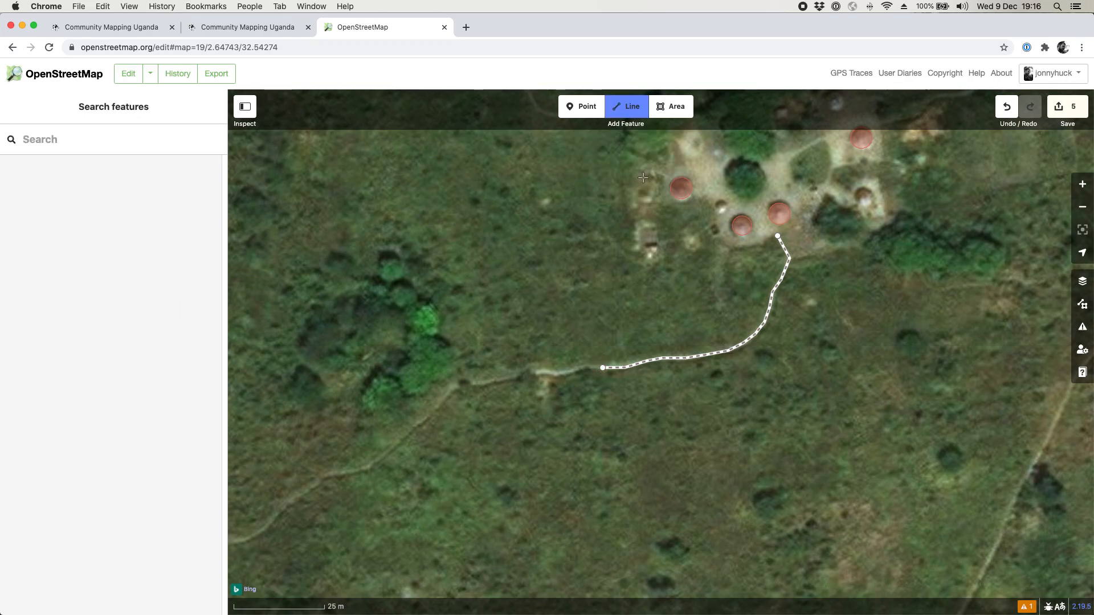
{"action": "left_click", "coordinate": [585, 367]}
{"action": "left_click", "coordinate": [569, 373]}
{"action": "left_click", "coordinate": [551, 375]}
{"action": "left_click", "coordinate": [533, 374]}
{"action": "left_click", "coordinate": [514, 380]}
{"action": "left_click", "coordinate": [490, 382]}
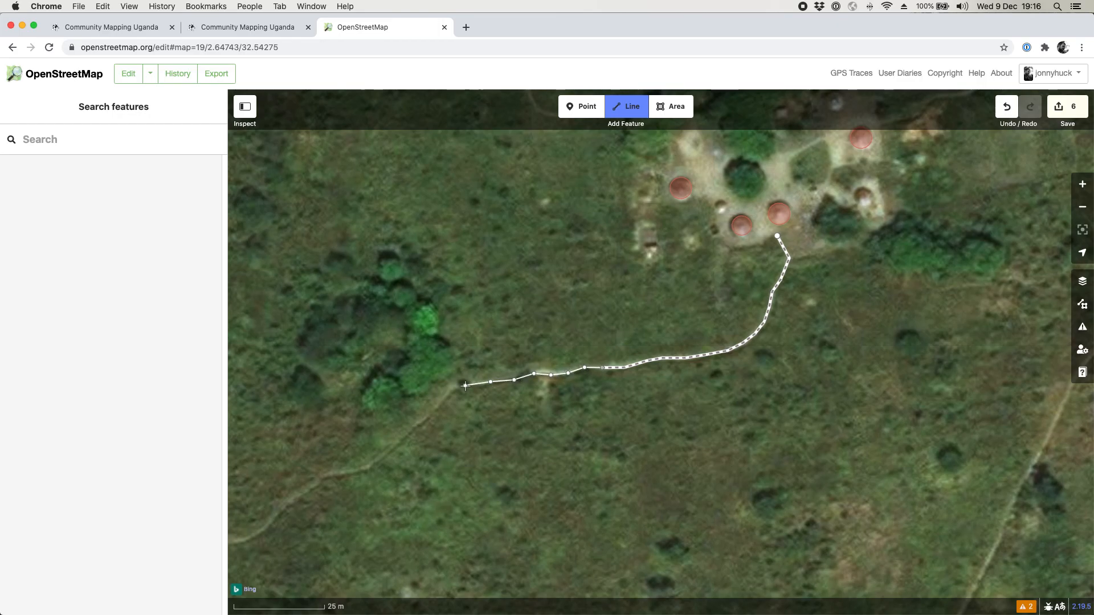
{"action": "double_click", "coordinate": [465, 385]}
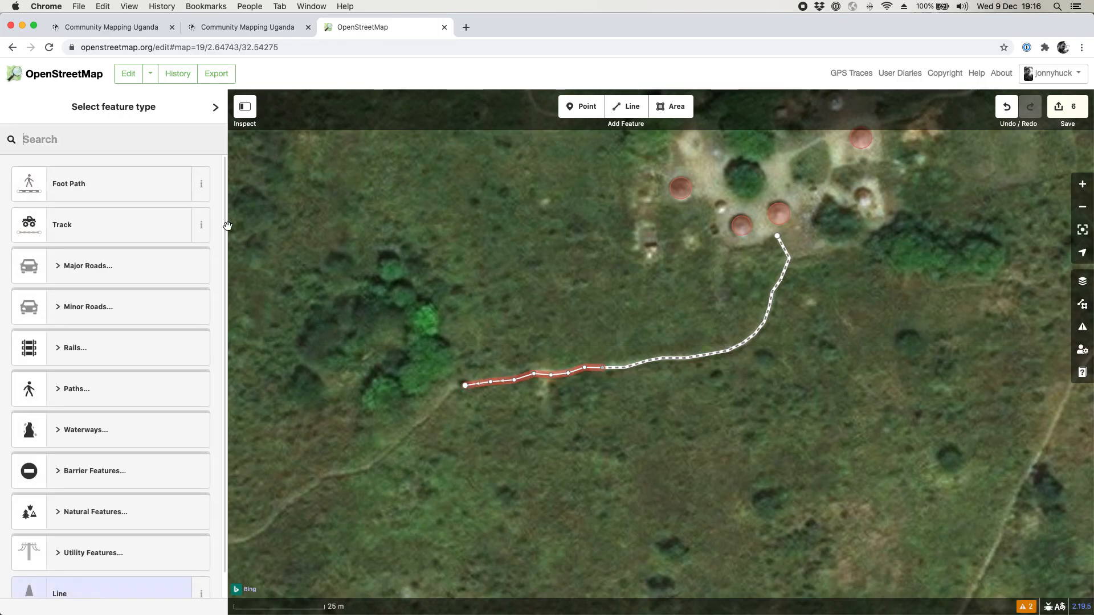
{"action": "left_click", "coordinate": [124, 182]}
{"action": "left_click", "coordinate": [213, 108]}
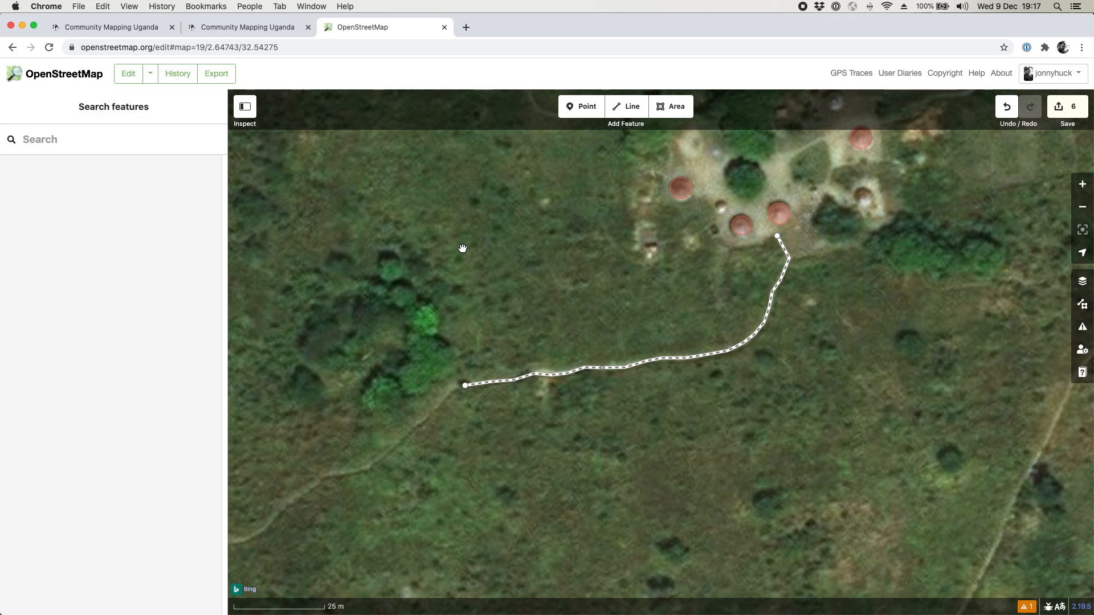
Step: Upload the edits to OpenStreetMap with the changeset comment "Added huts and footpath Community Mapping Day"
{"action": "left_click", "coordinate": [1070, 111]}
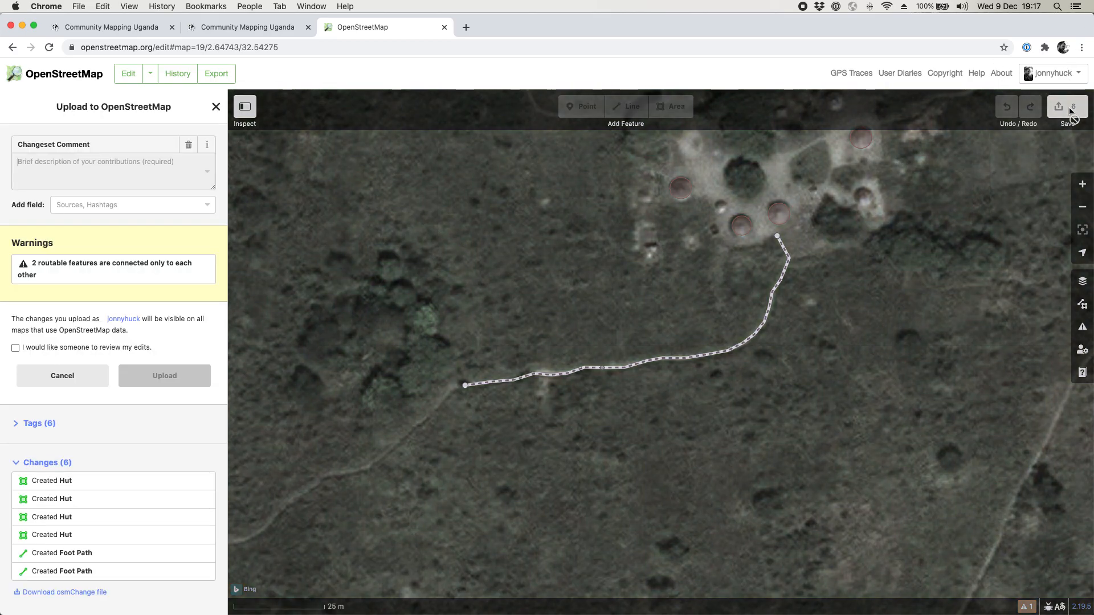
{"action": "left_click", "coordinate": [118, 164]}
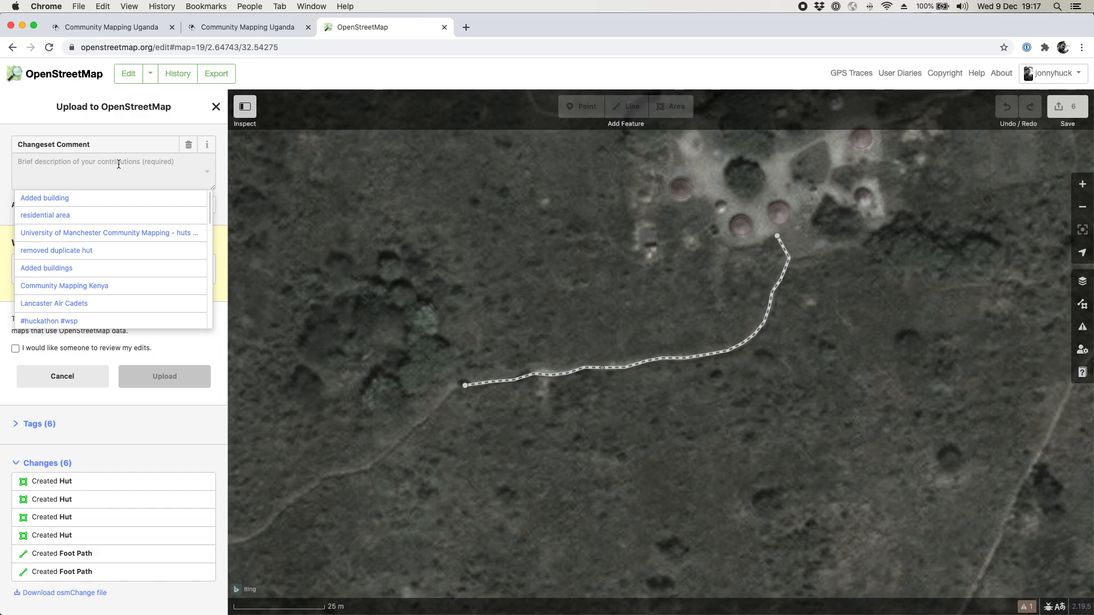
{"action": "type", "text": "Added huts and footpath"}
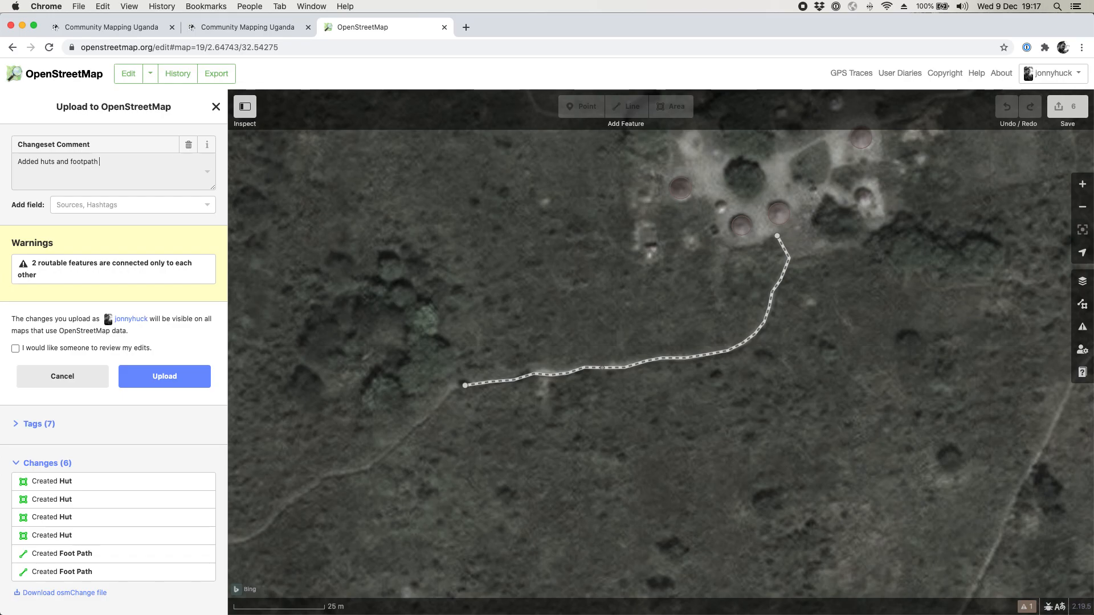
{"action": "type", "text": "Community Mapping Day"}
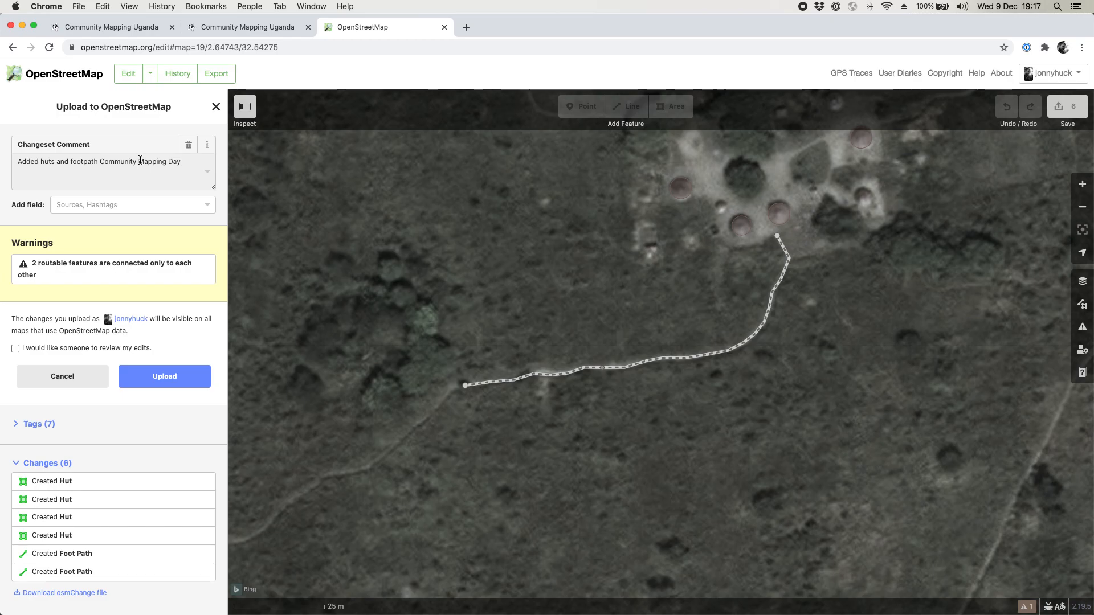
{"action": "left_click", "coordinate": [166, 378]}
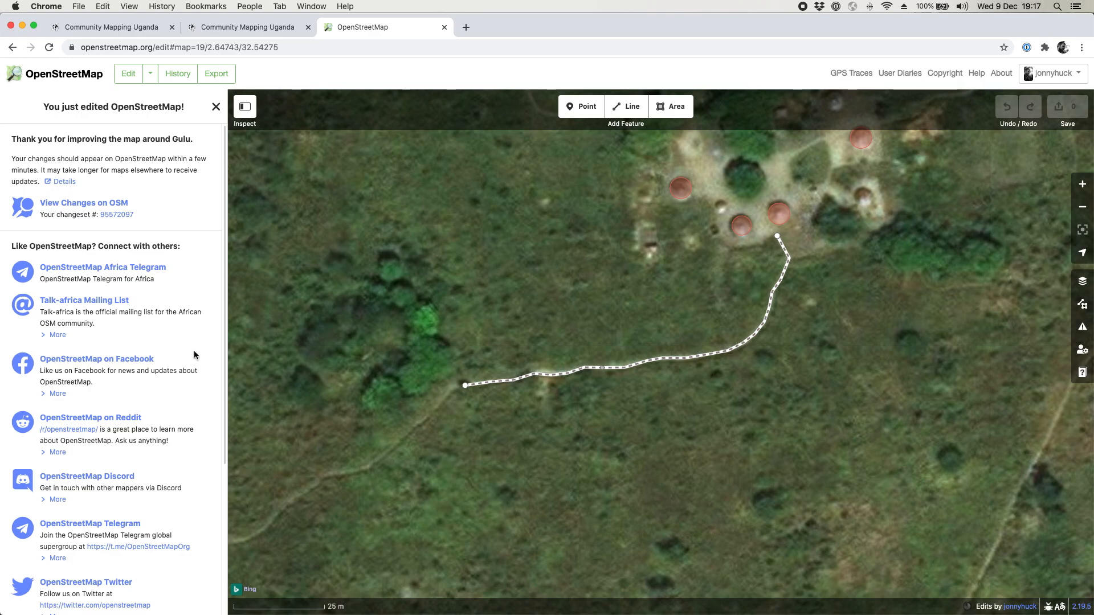
Step: Close the OpenStreetMap editor, return to the Community Mapping Uganda map and mark the square as given up
{"action": "left_click", "coordinate": [444, 27]}
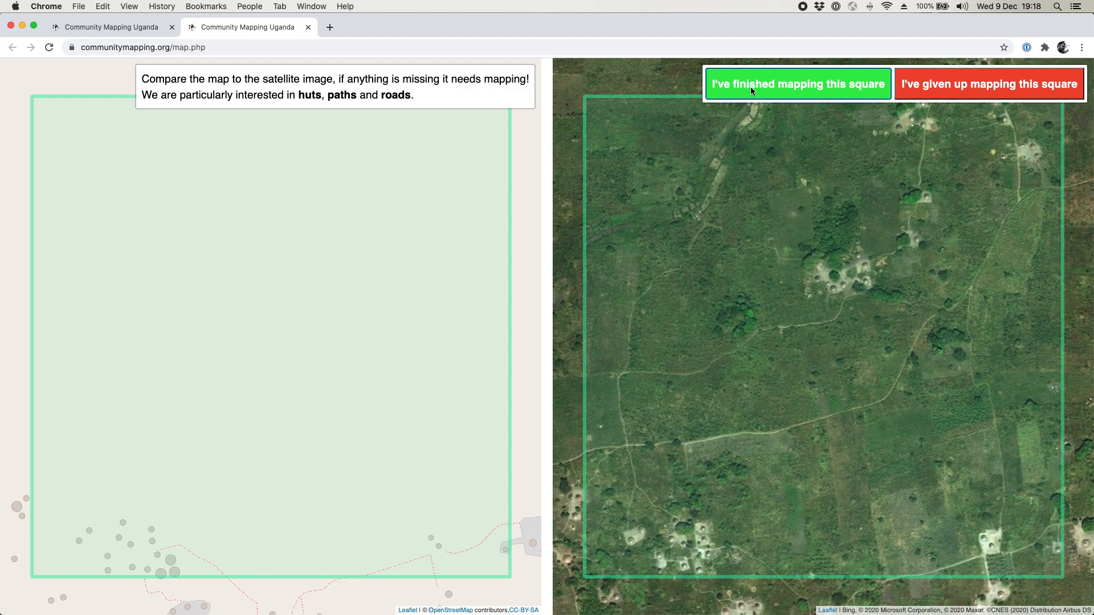
{"action": "left_click", "coordinate": [941, 83]}
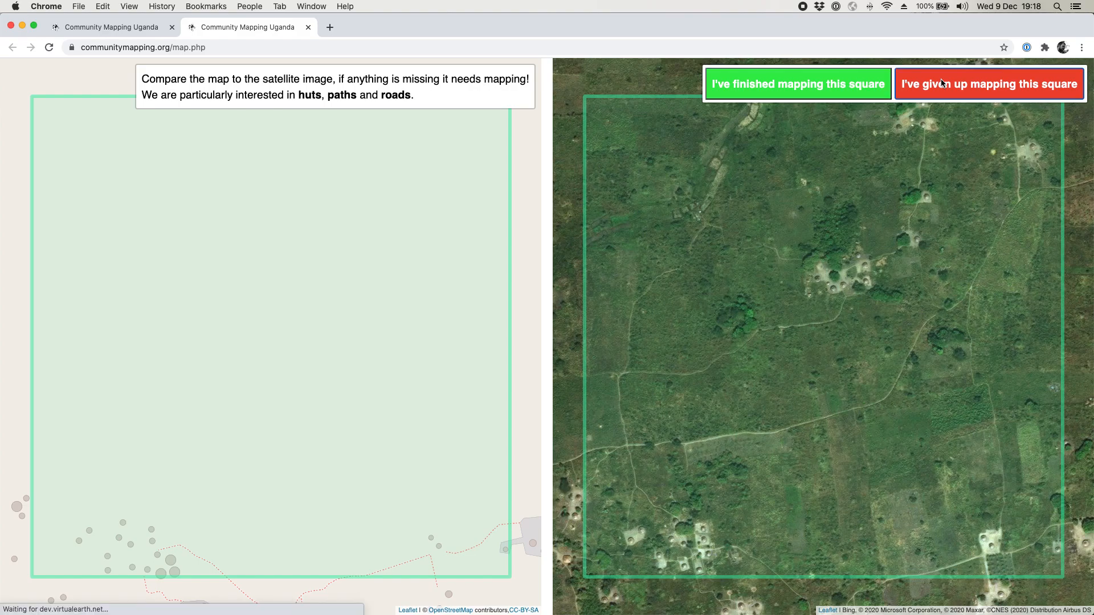